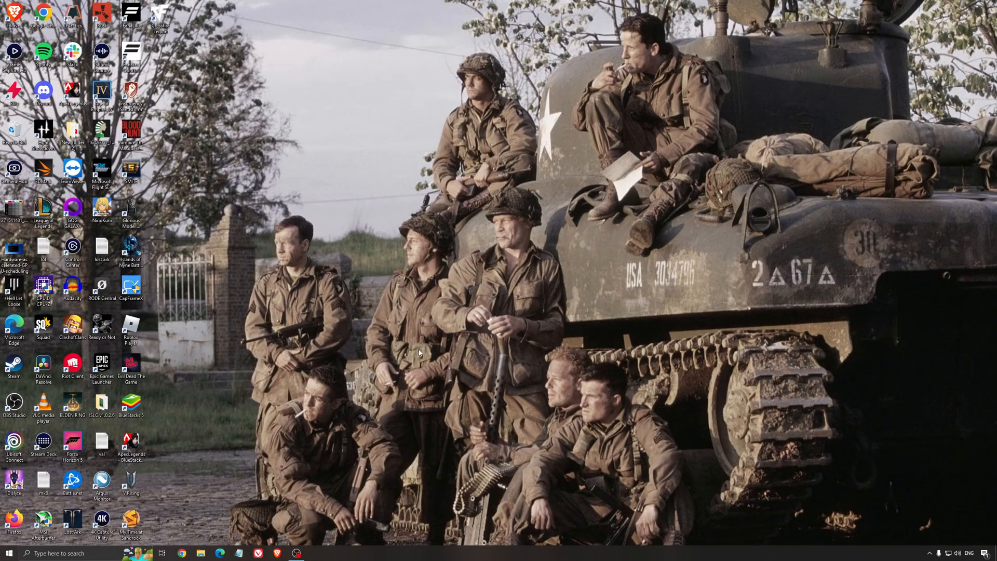
Check the Game Mode, Xbox Game Bar and Captures pages, then close Settings
left_click(86, 553)
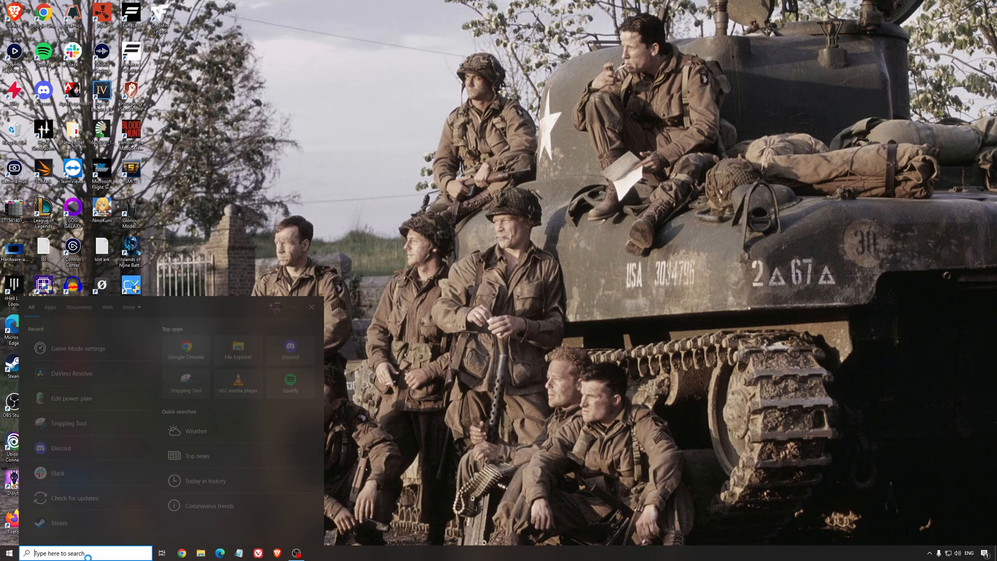
type("game mod")
key("Return")
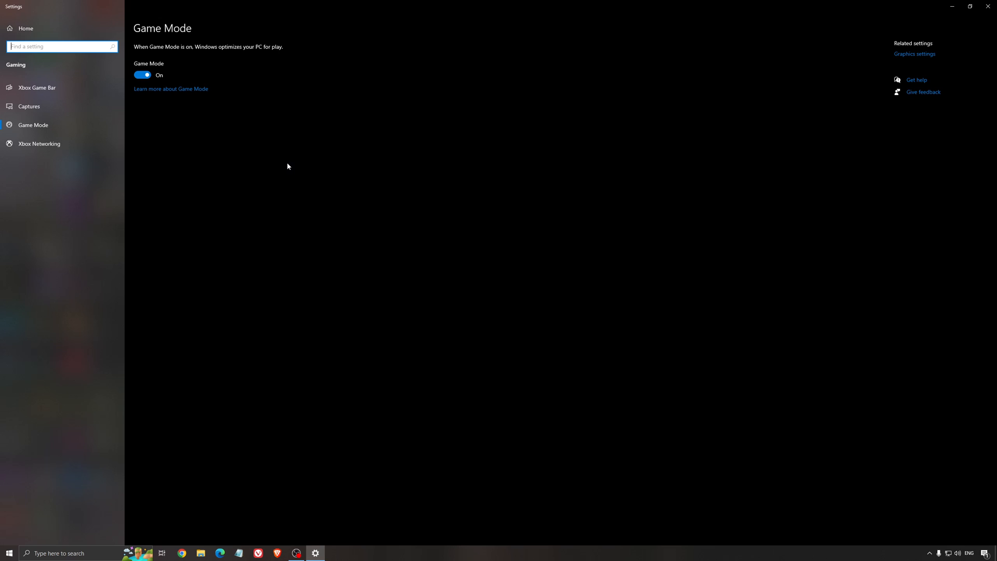
left_click(37, 87)
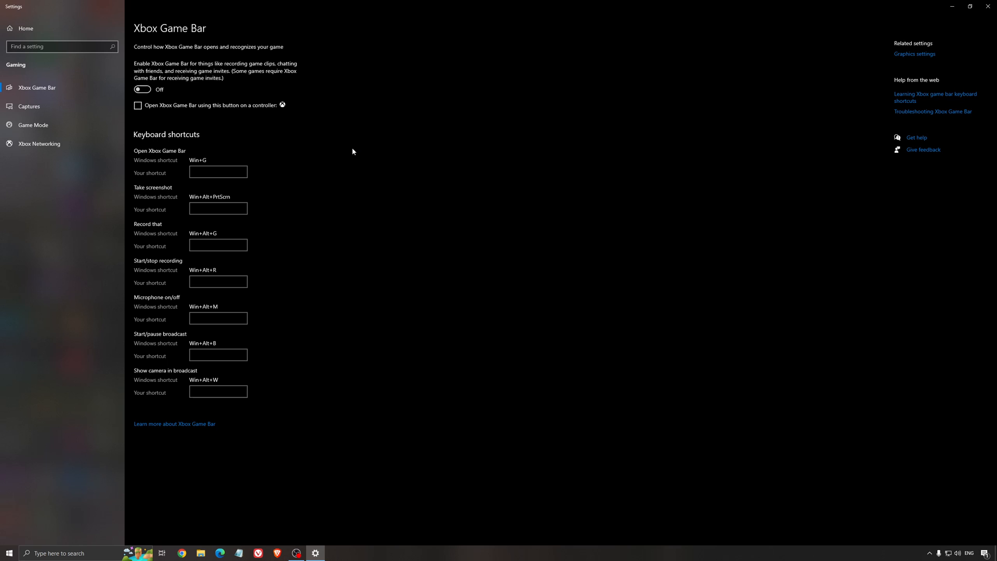
left_click(48, 107)
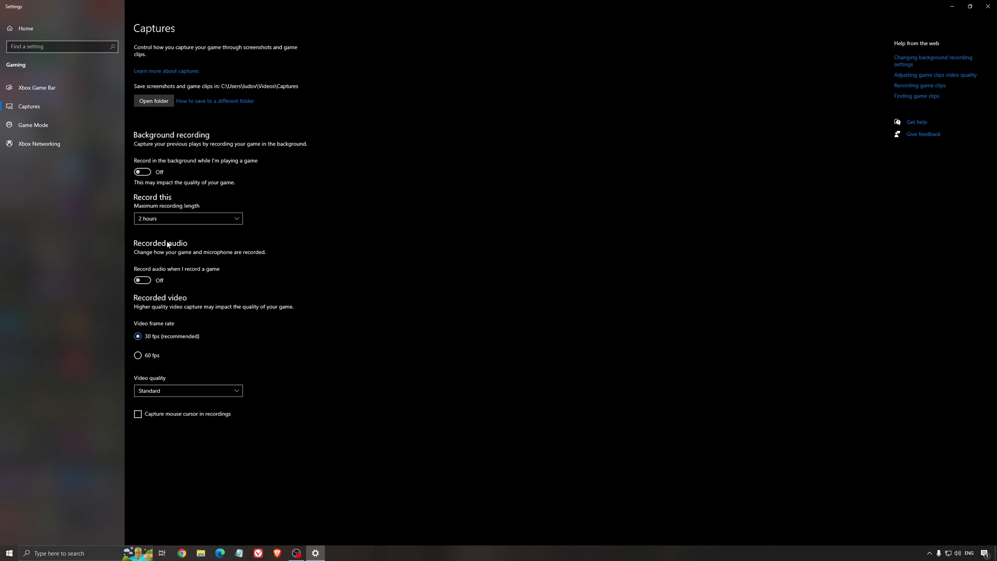
left_click(989, 6)
View the GPU scheduling reference image from the desktop and close it
double_click(16, 327)
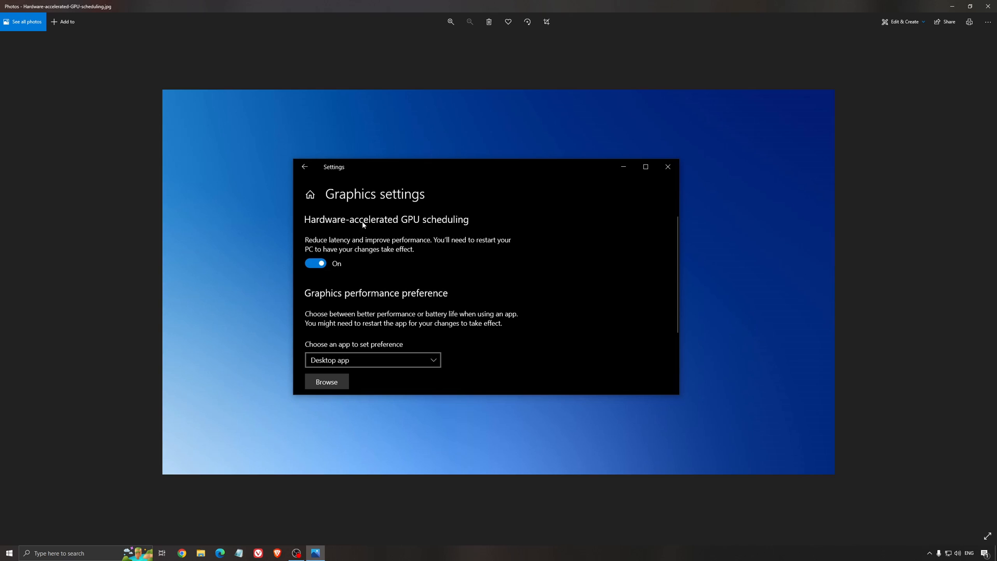
left_click(988, 7)
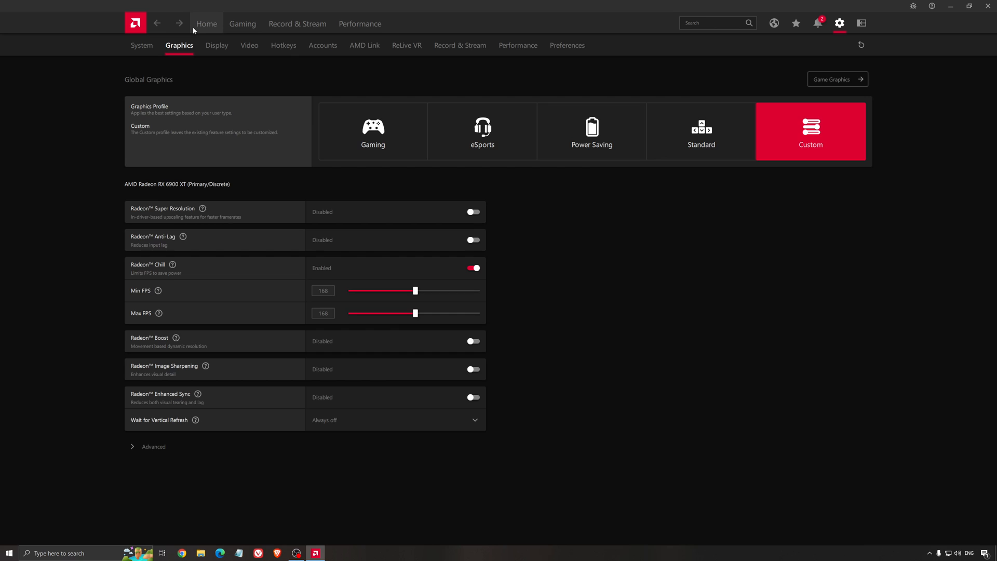
Go to the AMD home overview and run Check for Updates; driver is up to date
left_click(206, 24)
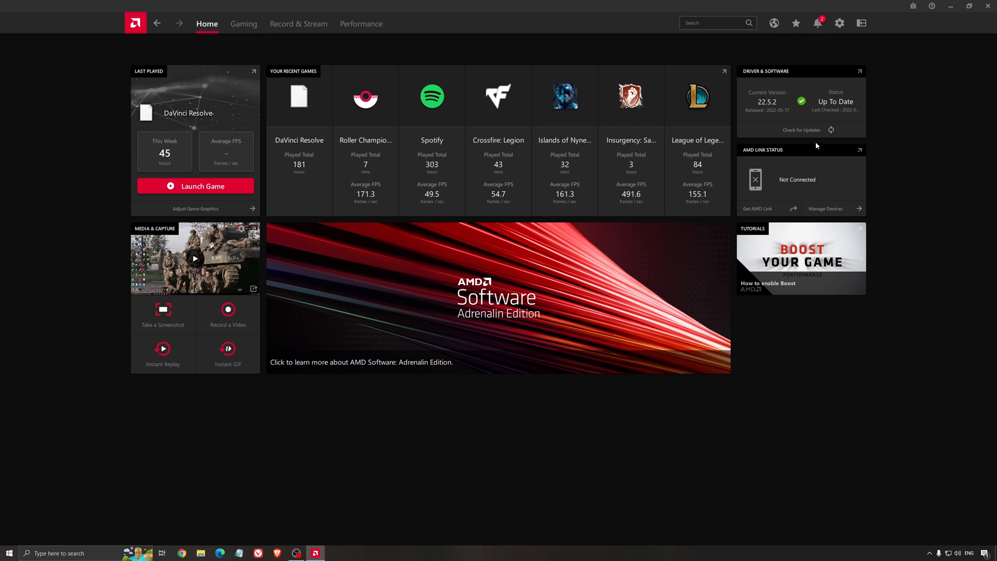
left_click(802, 130)
From the Gaming section, show Global Graphics: Custom profile with Radeon Chill at 168 FPS
left_click(243, 23)
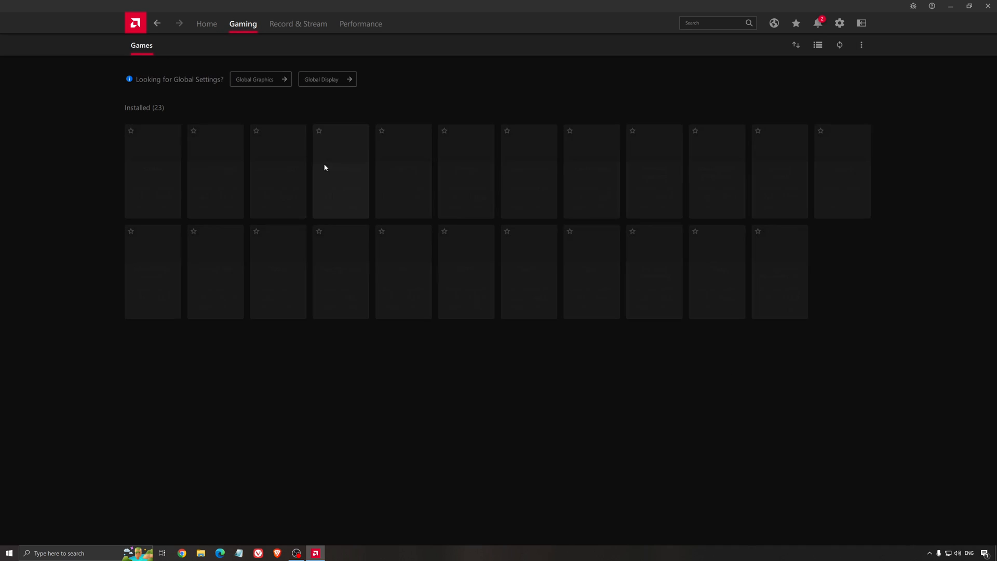
left_click(261, 79)
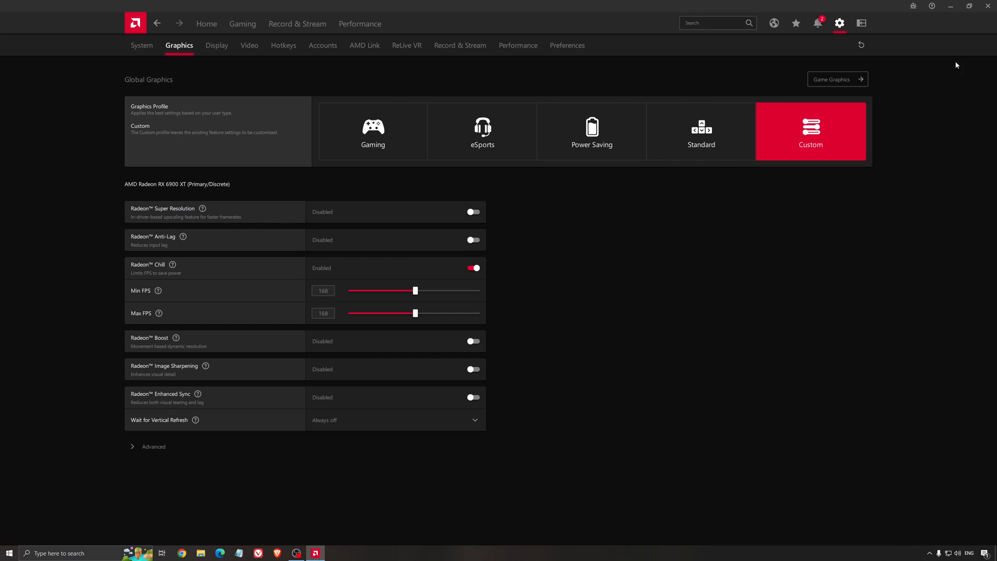
Close AMD Software, launch NVIDIA Control Panel from the tray and review Low Latency Mode in global 3D settings
left_click(988, 6)
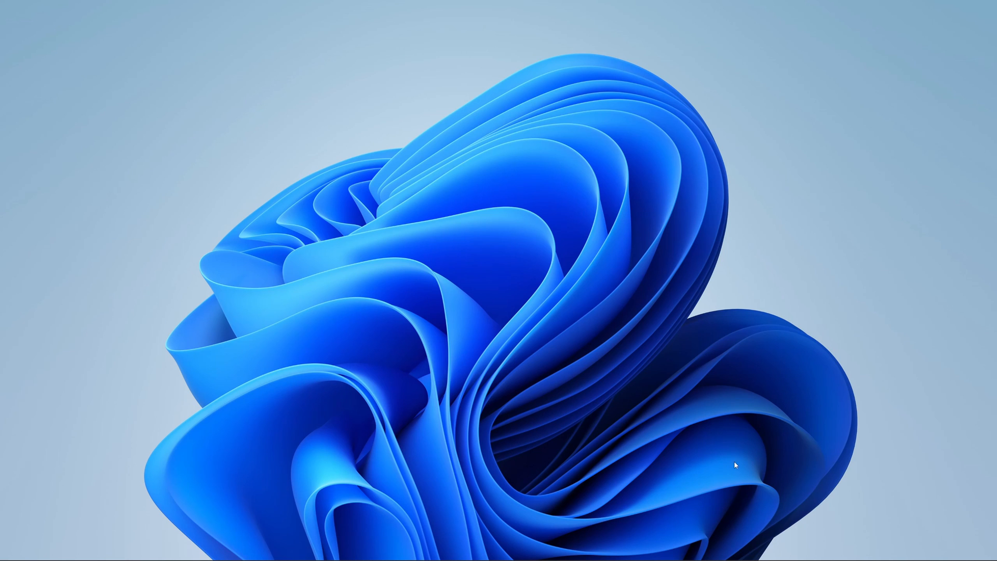
mouse_move(897, 558)
left_click(897, 551)
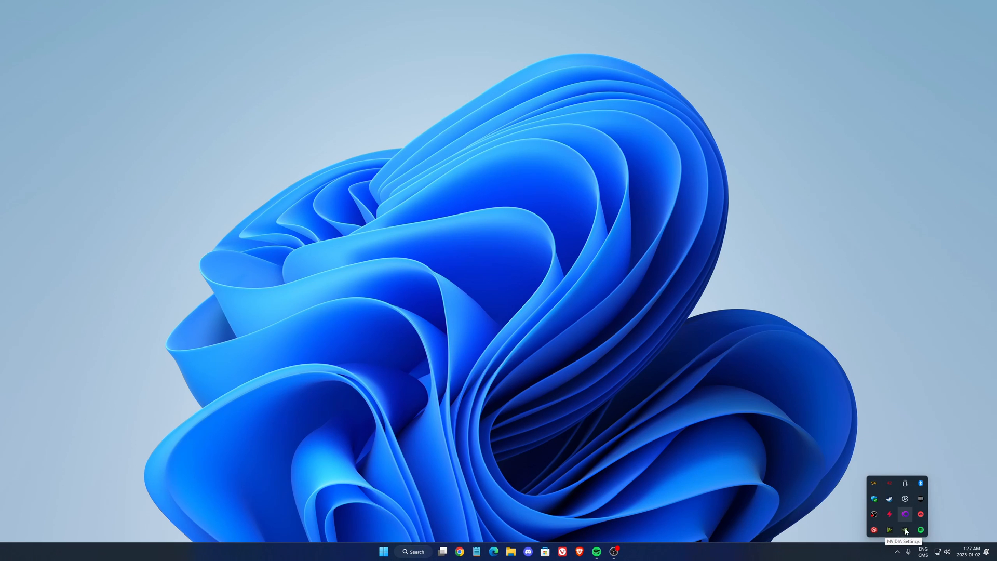
right_click(906, 531)
left_click(924, 502)
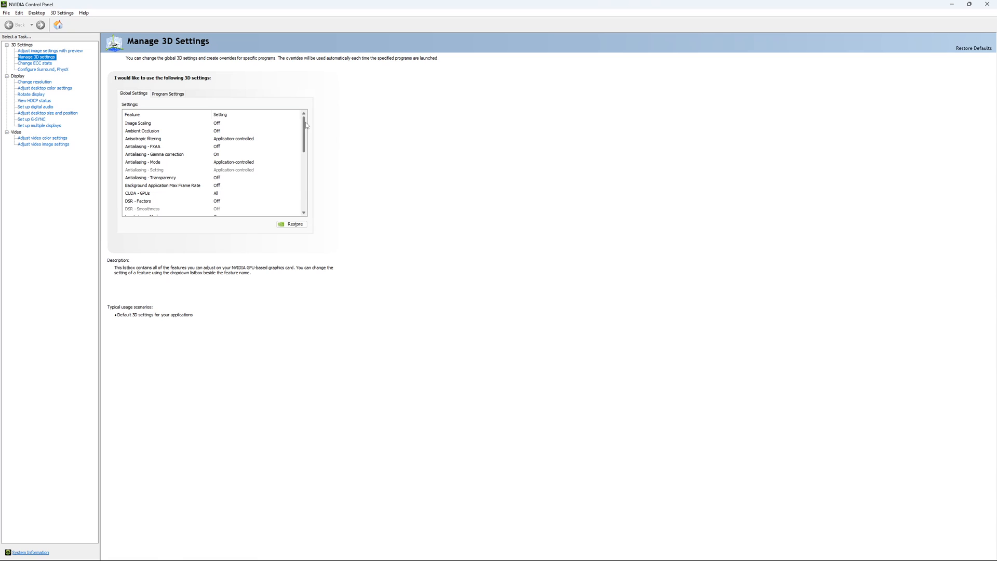
left_click_drag(305, 122, 309, 147)
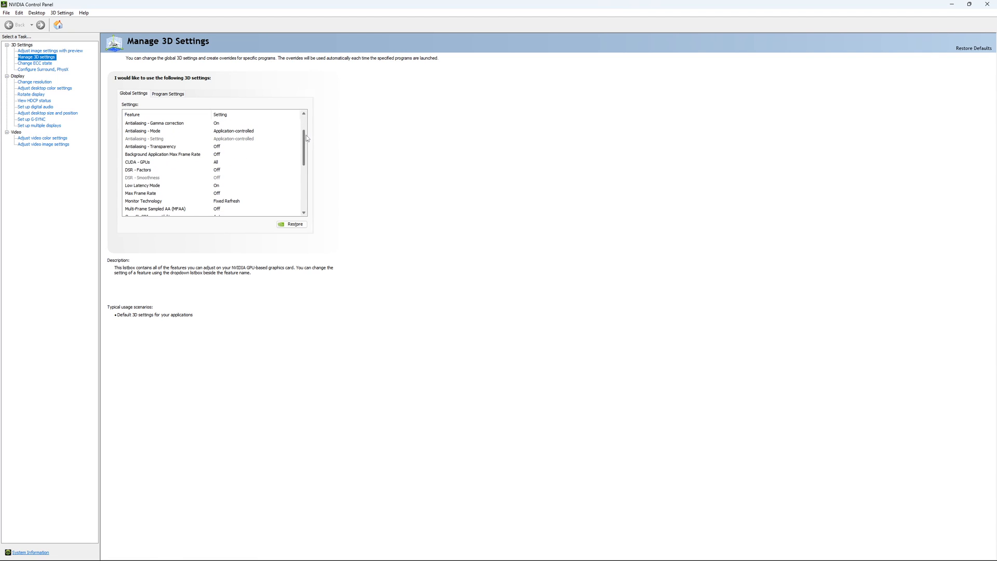
left_click(141, 155)
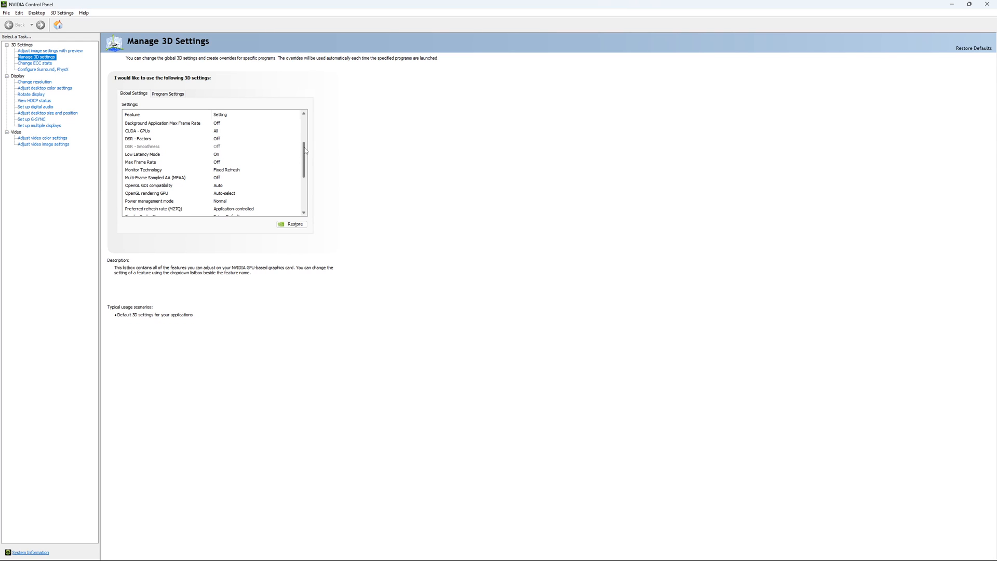
scroll(229, 160, "down", 2)
Preview a Max Frame Rate cap around 167 FPS in the global 3D settings
left_click(142, 146)
left_click(152, 149)
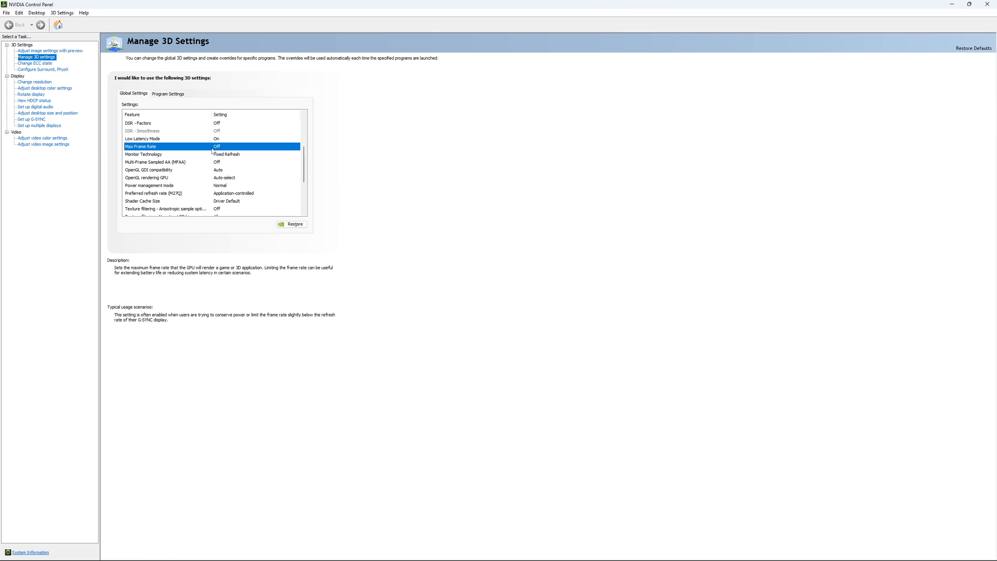
left_click(212, 148)
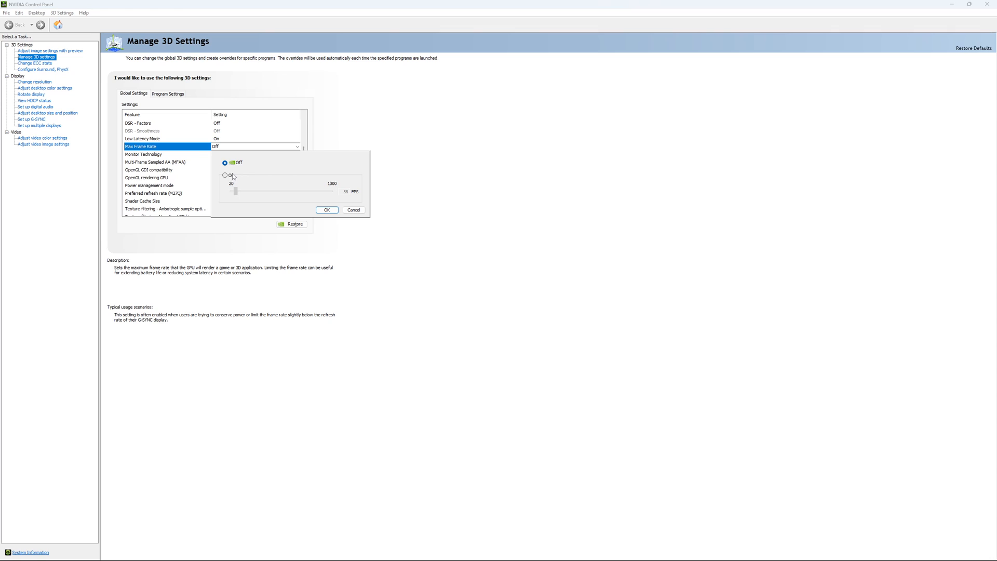
left_click(225, 175)
left_click_drag(235, 193, 249, 198)
left_click(246, 192)
left_click(346, 192)
type("7")
Leave Max Frame Rate Off so frame rate is uncapped and confirm
left_click(225, 162)
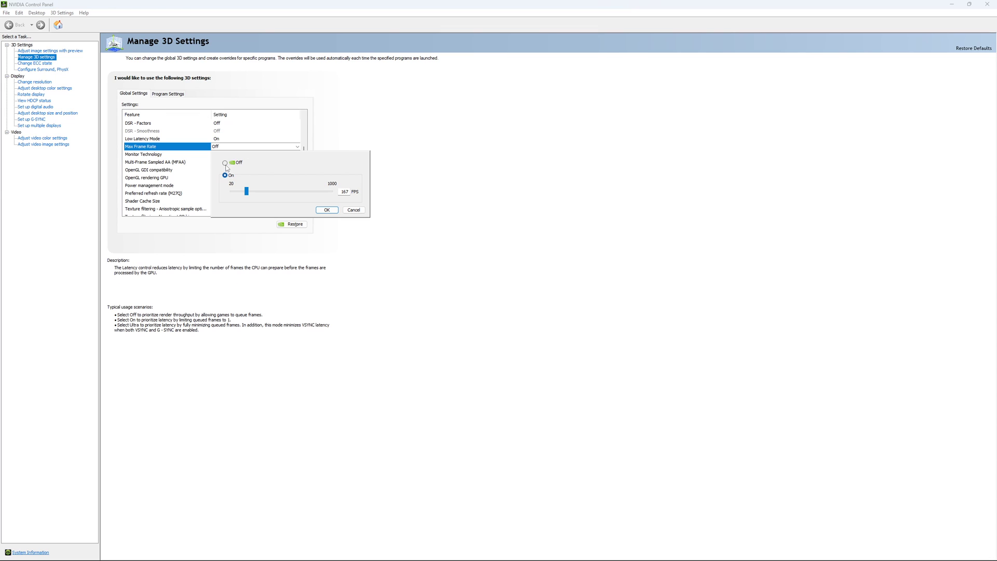
left_click(326, 209)
left_click_drag(304, 156, 306, 187)
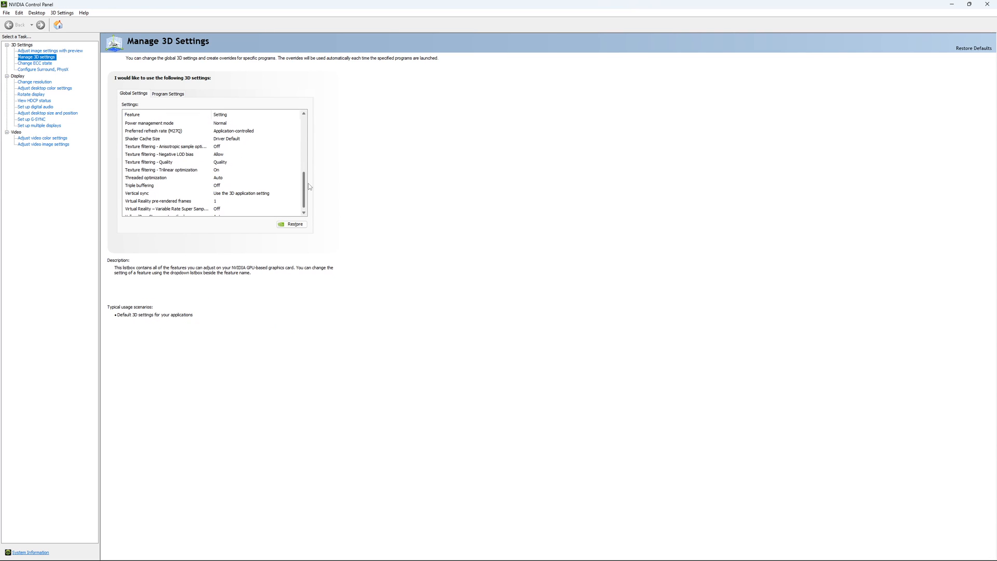
Inspect the ECC state, then view the display resolution settings at 2560 × 1440
left_click(36, 63)
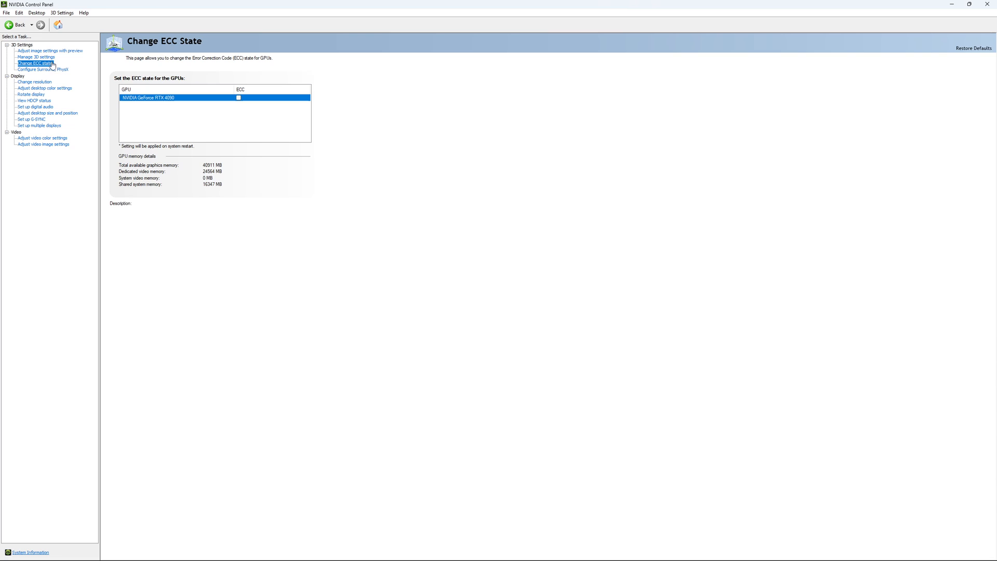
left_click(239, 98)
left_click(34, 82)
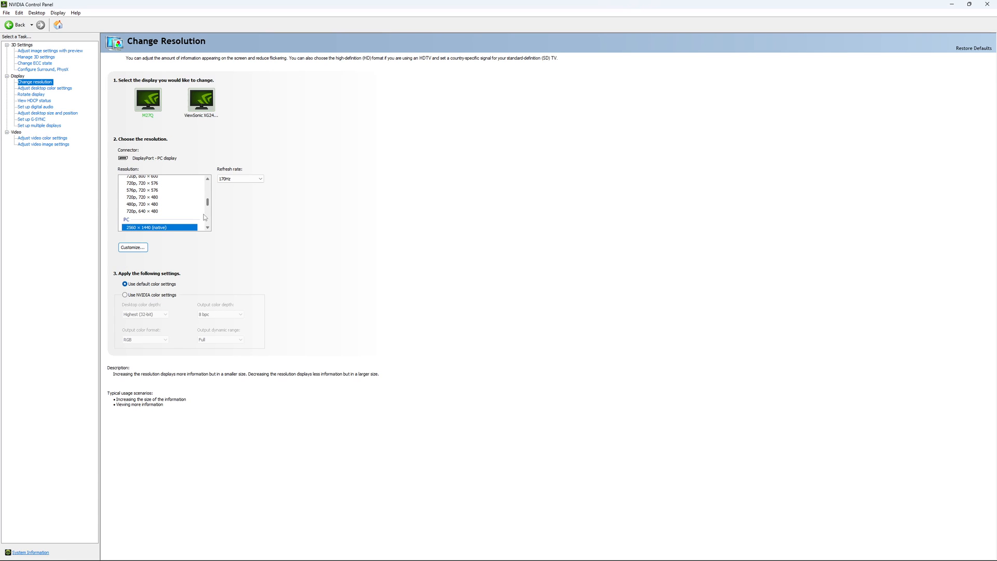
left_click(160, 228)
Review the refresh rate options, keep 170Hz and move on to G-SYNC setup
left_click(240, 179)
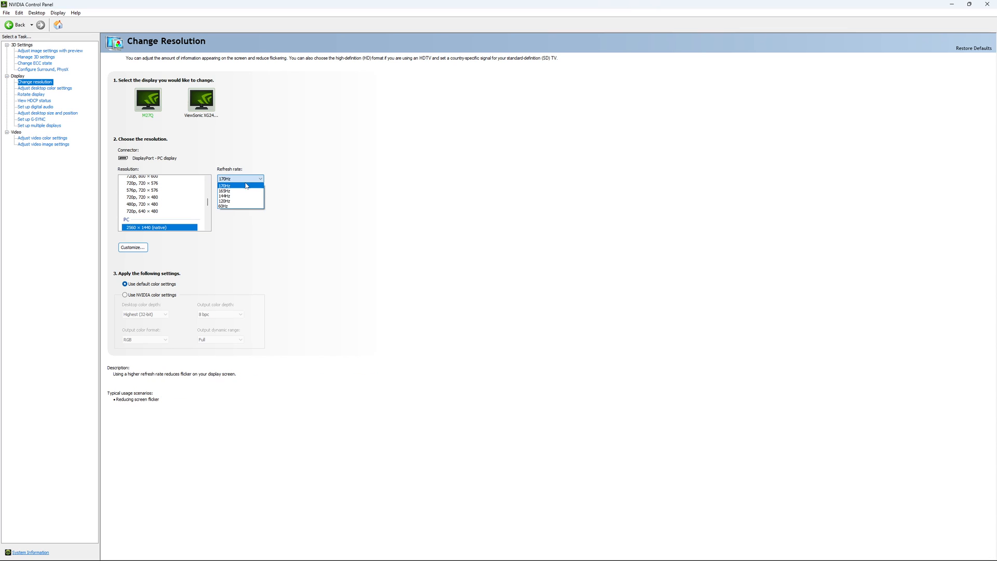
left_click(273, 149)
left_click(251, 180)
left_click(338, 195)
left_click(245, 178)
left_click(353, 180)
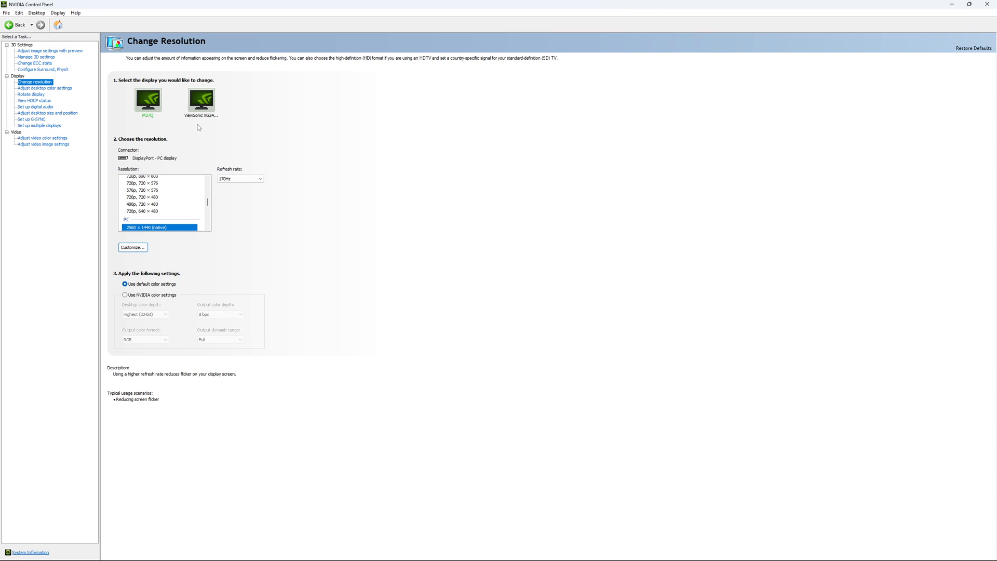
left_click(32, 119)
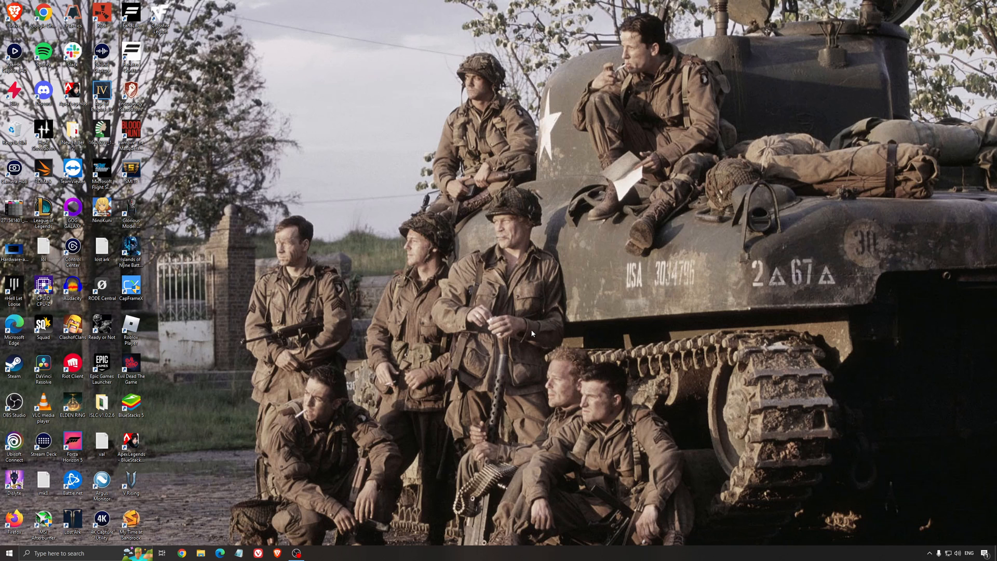
Search Windows for the power plan settings and open Edit Plan Settings
left_click(94, 553)
type("n")
key("Return")
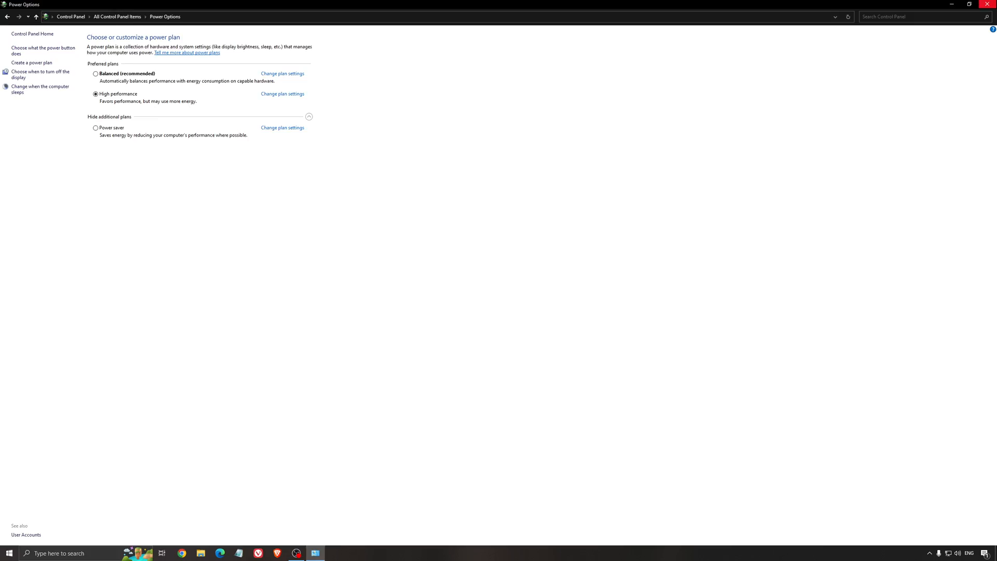
Close Power Options, start ISLC purging with a 16000 MB free-memory threshold, then minimise it
left_click(986, 5)
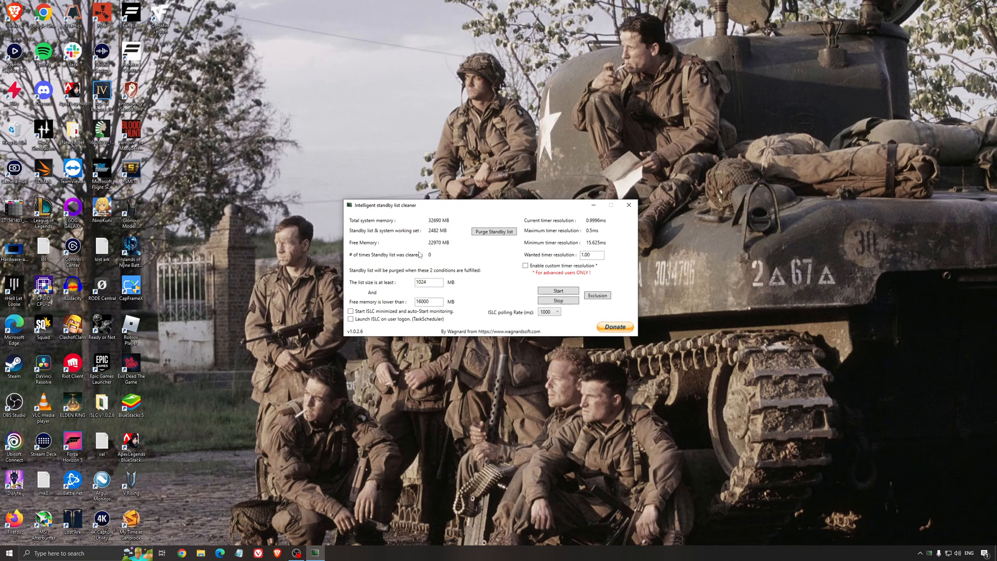
left_click_drag(398, 204, 393, 209)
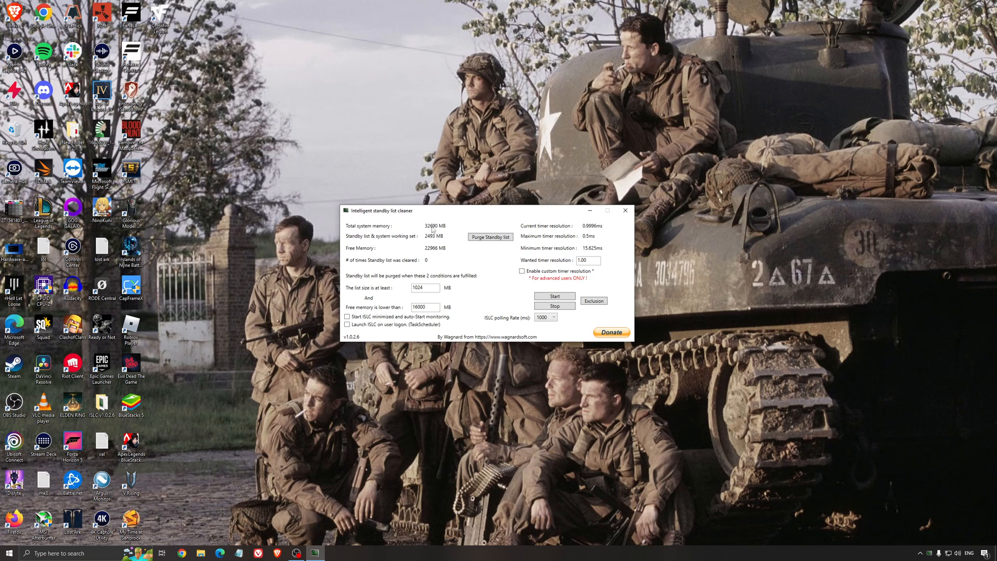
double_click(420, 307)
left_click(555, 296)
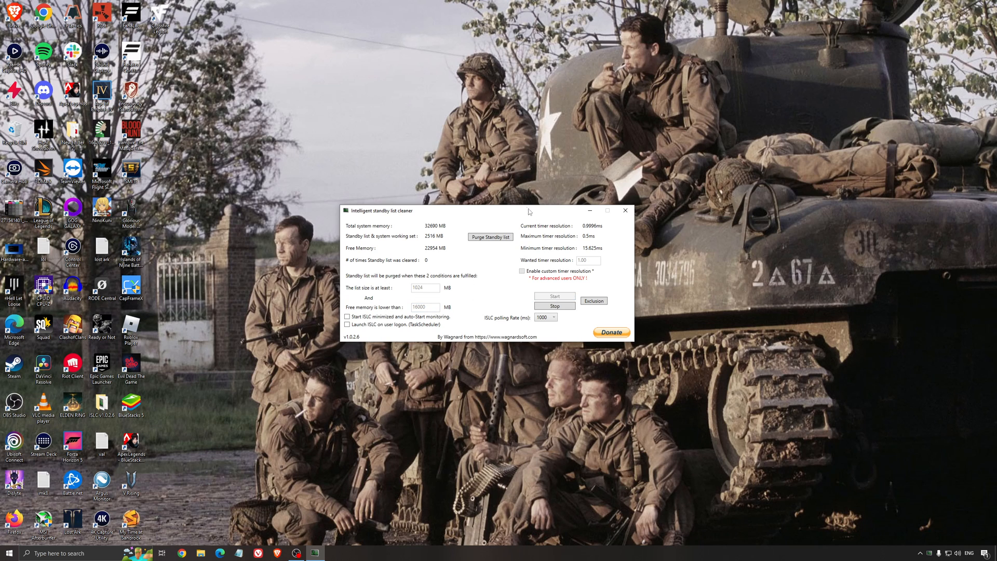
left_click_drag(525, 210, 553, 208)
left_click(619, 209)
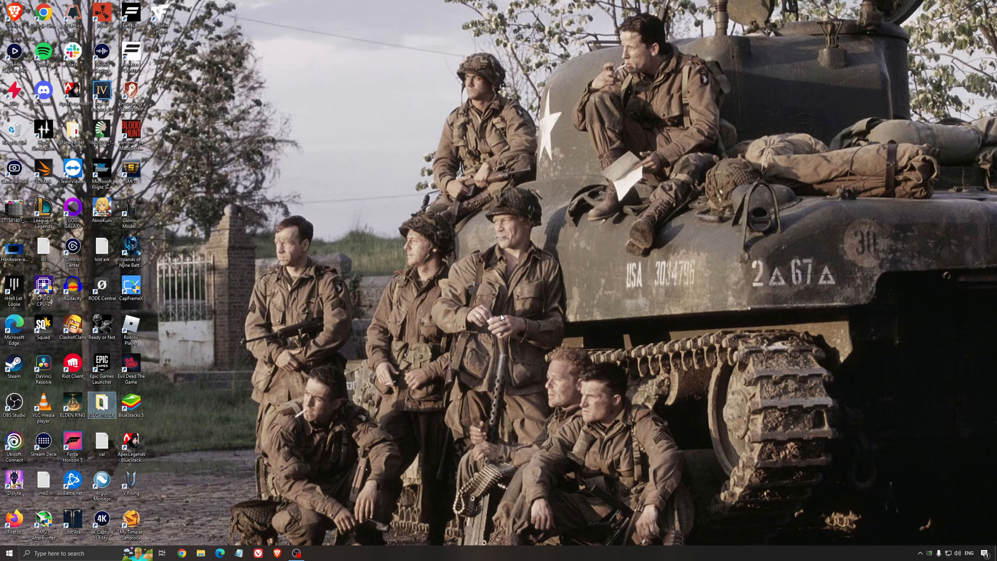
left_click(483, 288)
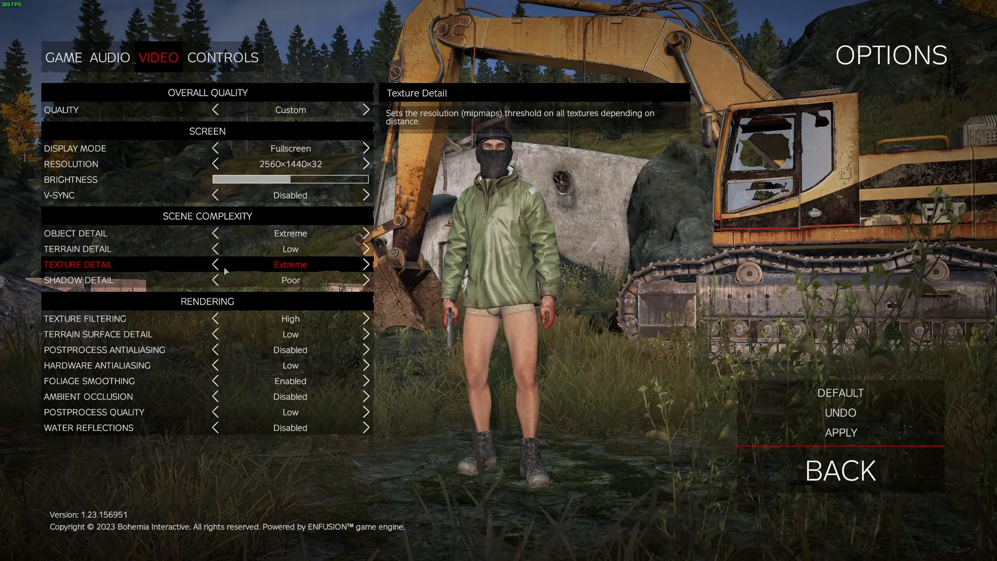
Try lower Texture Filtering and Texture Detail levels, restoring Texture Filtering to High
left_click(215, 318)
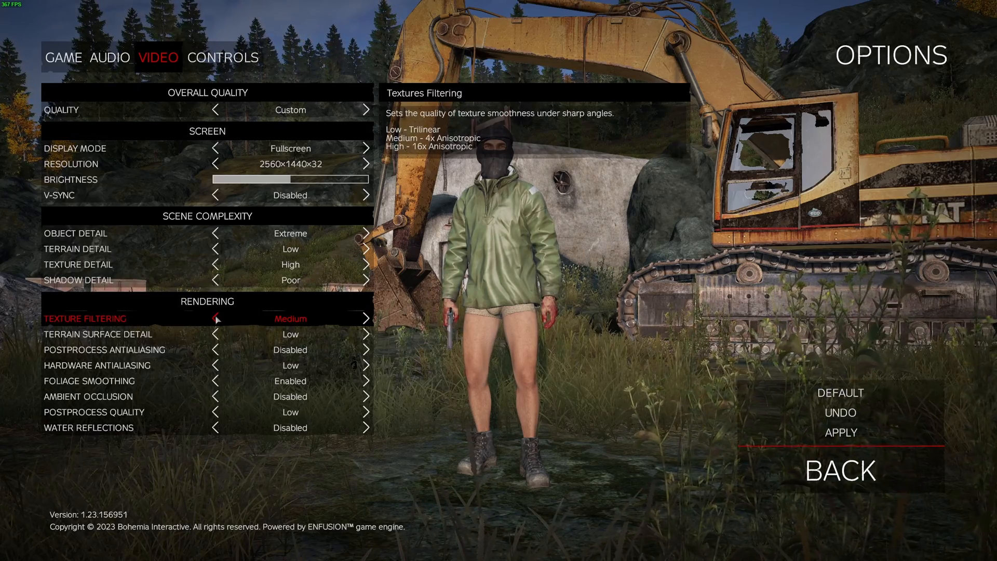
left_click(216, 265)
left_click(215, 319)
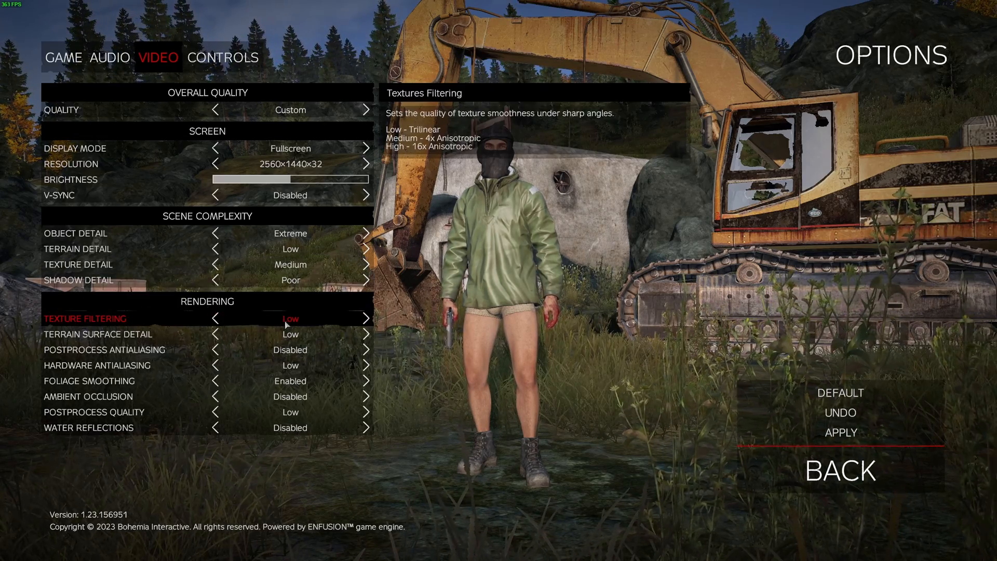
left_click(325, 265)
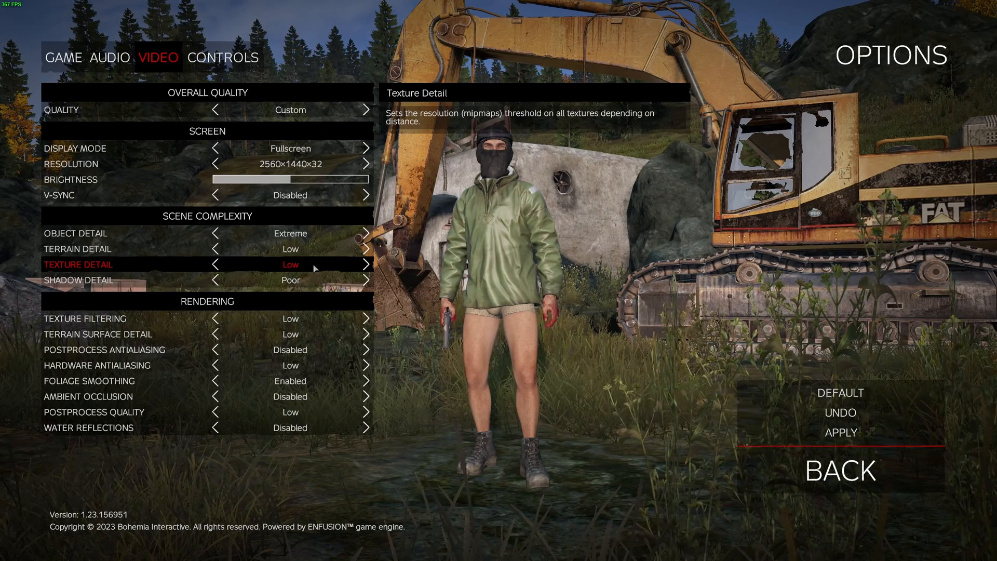
left_click(215, 264)
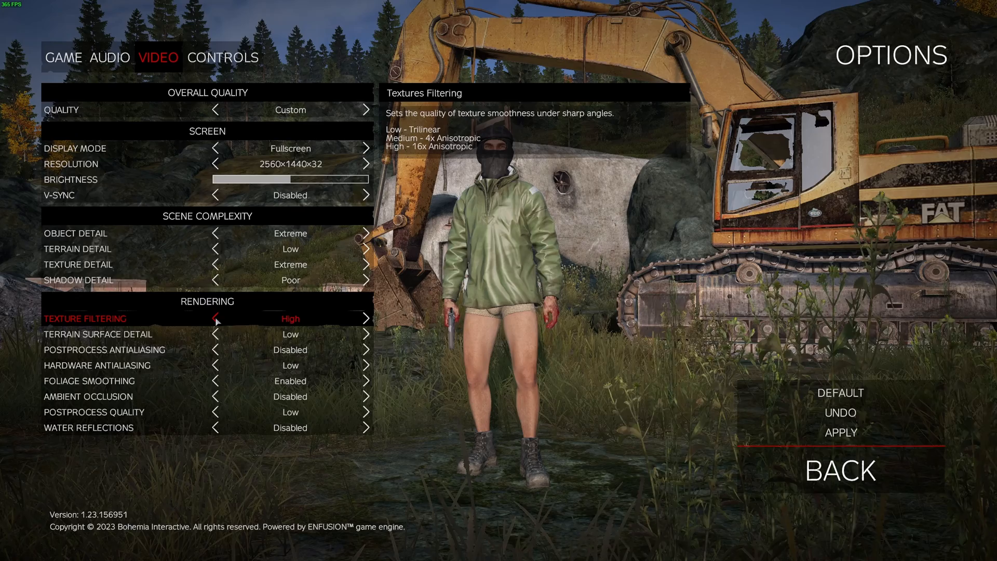
left_click(365, 319)
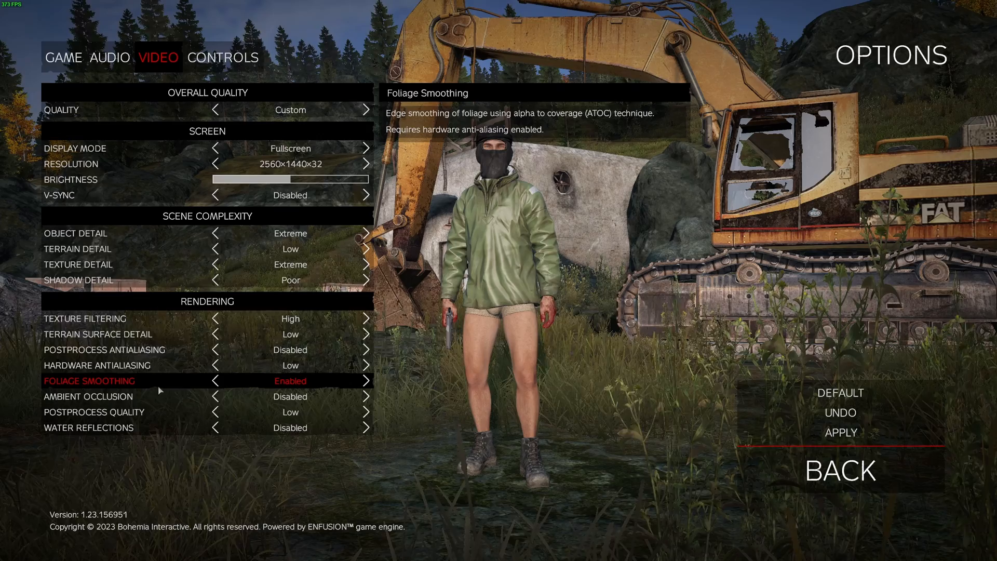
Set Postprocess Antialiasing to Low and keep Hardware Antialiasing at Low
left_click(294, 350)
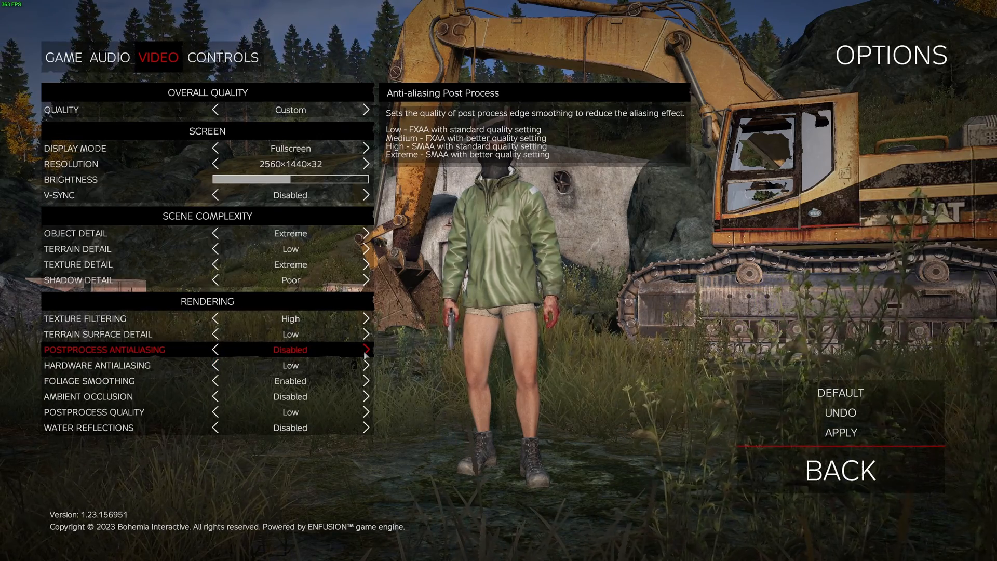
left_click(215, 364)
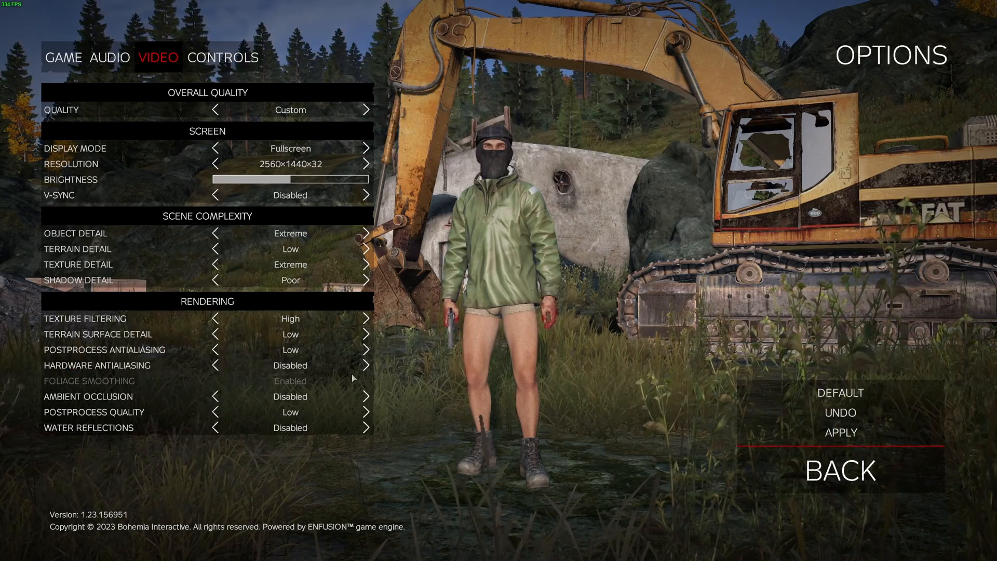
left_click(366, 365)
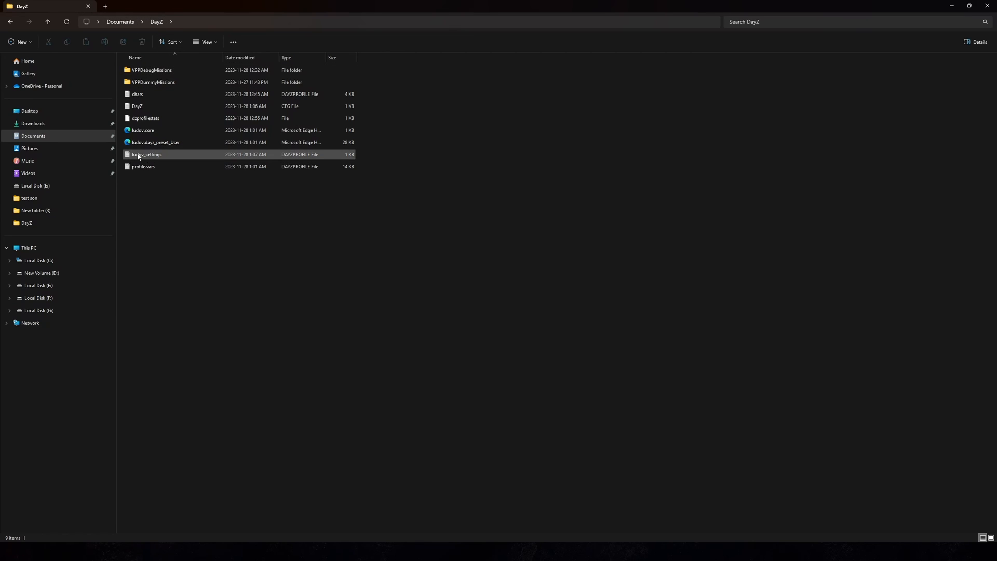
mouse_move(147, 154)
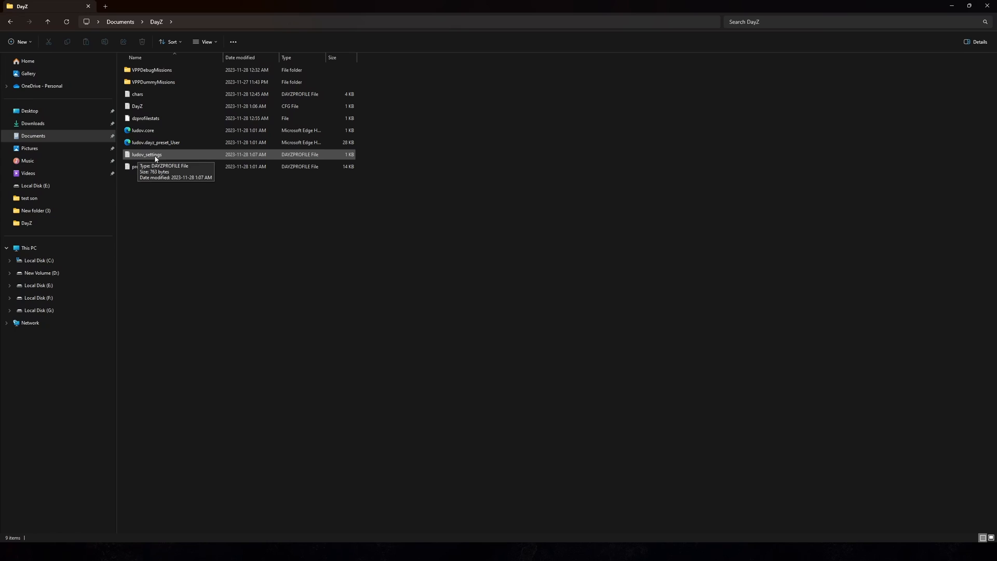
Open the ludov_settings profile in Notepad and review mouseSmoothing=0 and headBob=0
double_click(155, 155)
double_click(679, 156)
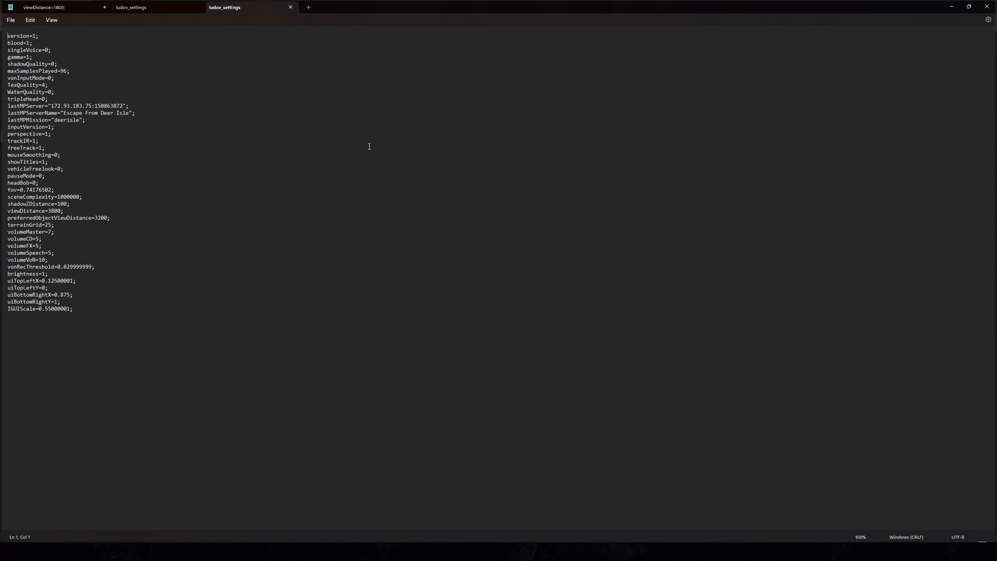
left_click(216, 149)
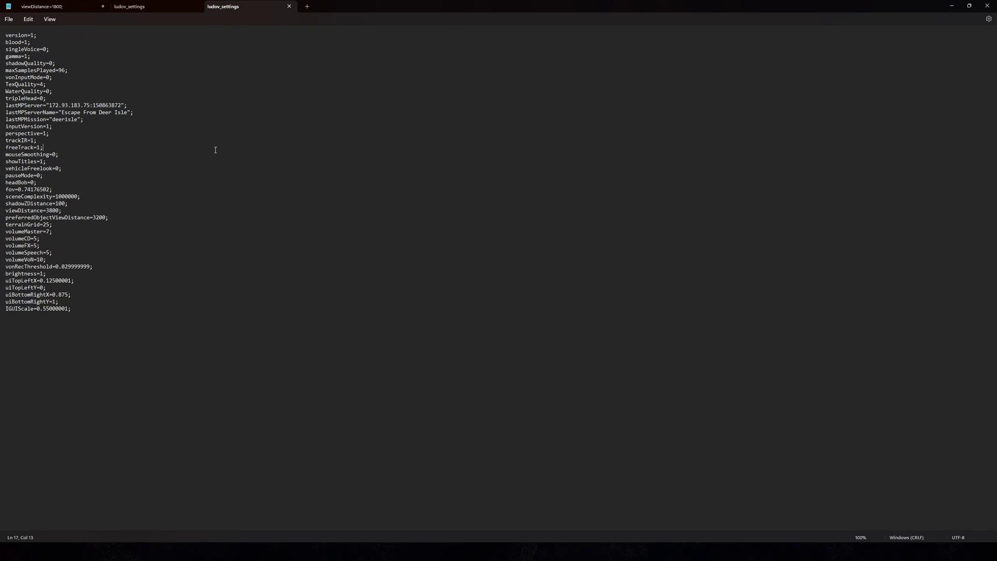
triple_click(12, 155)
left_click(53, 155)
left_click_drag(53, 155, 20, 155)
left_click(53, 155)
left_click_drag(55, 155, 25, 155)
double_click(53, 156)
left_click(63, 176)
left_click_drag(5, 182, 35, 182)
Review viewDistance 3800 and preferredObjectViewDistance 3200 in the profile
left_click(5, 210)
left_click_drag(5, 209, 106, 218)
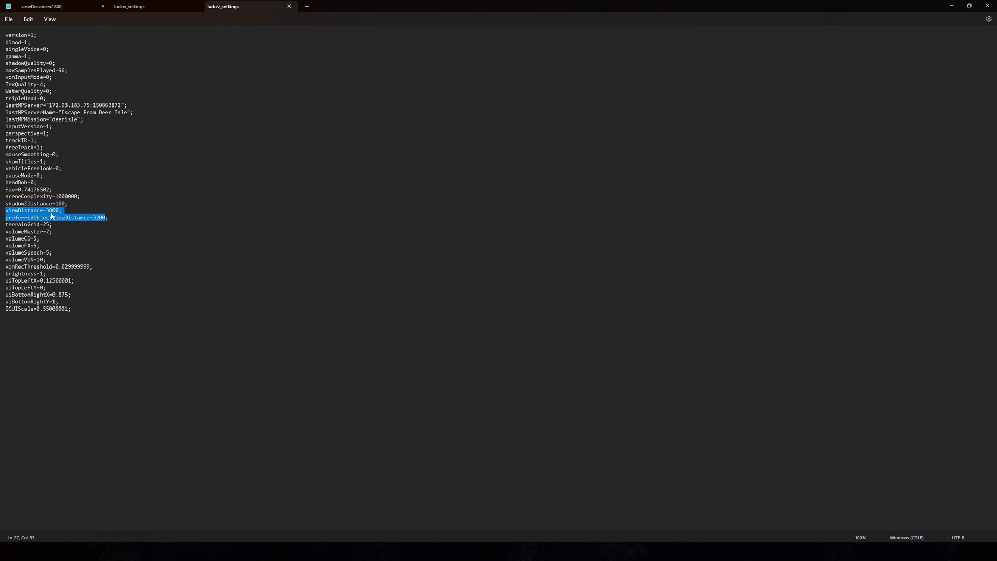
double_click(53, 211)
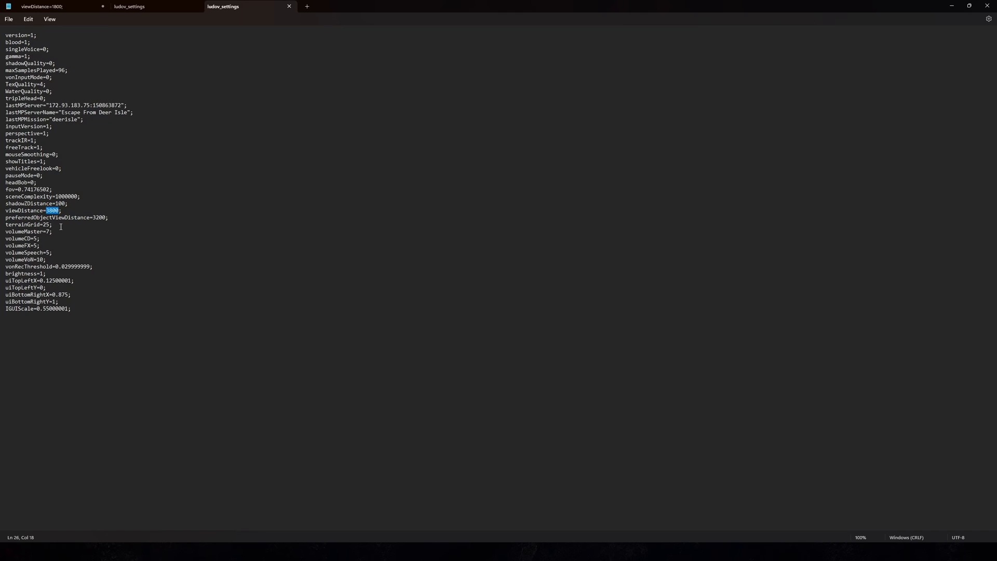
double_click(99, 217)
double_click(52, 211)
double_click(98, 218)
left_click_drag(47, 211, 67, 216)
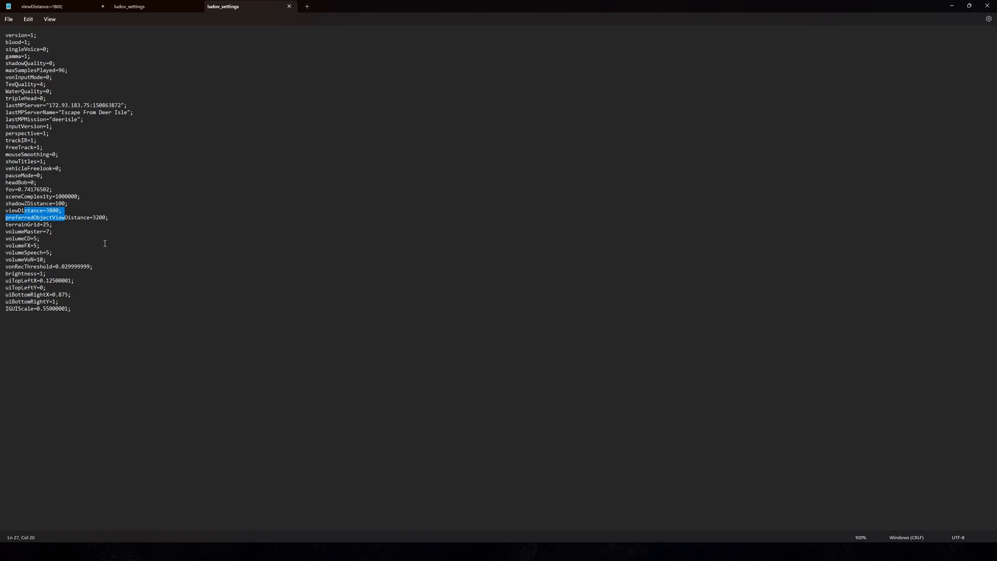
left_click(59, 217)
double_click(50, 210)
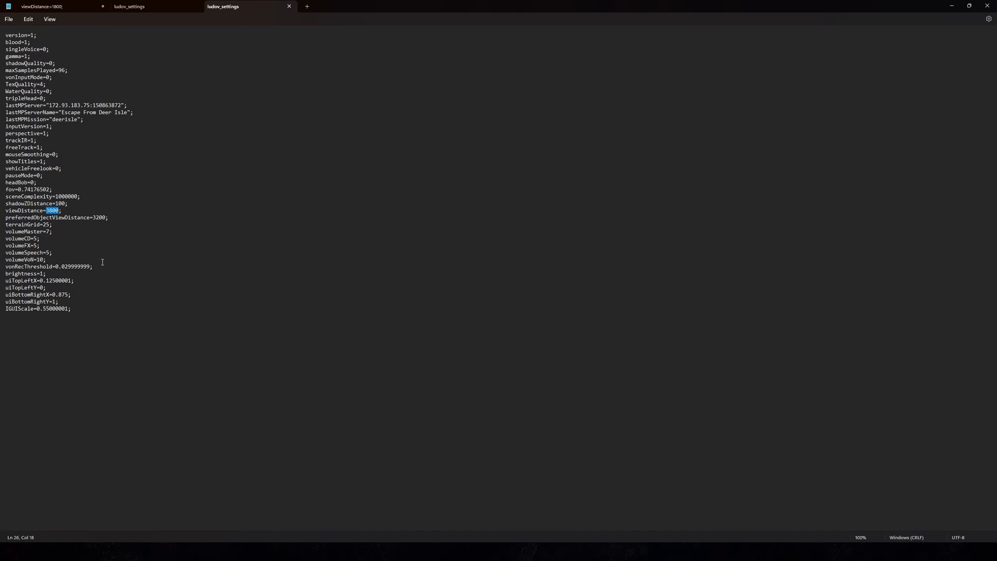
double_click(99, 219)
left_click(8, 19)
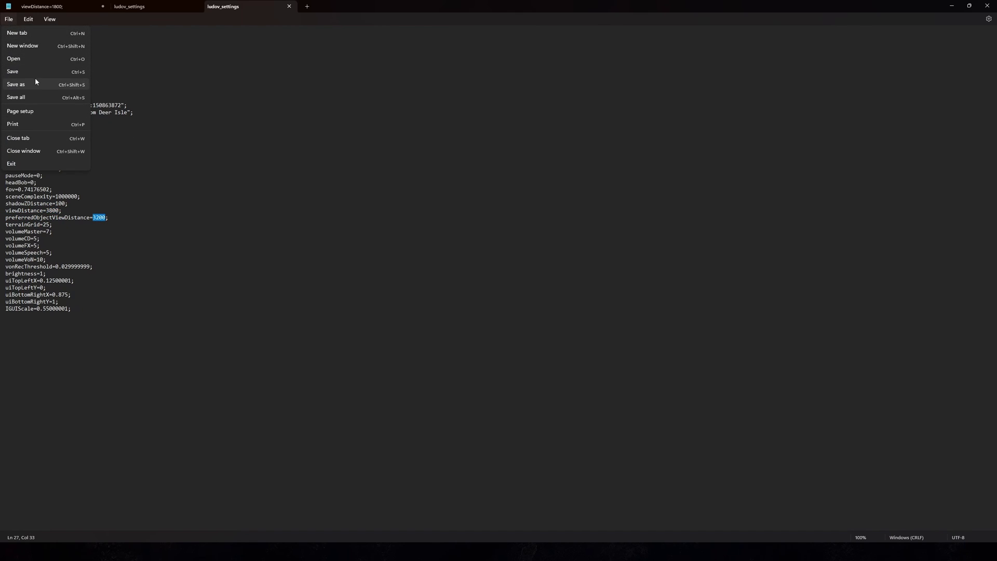
Mark the ludov_settings profile file as Read-only in its Properties so DayZ cannot overwrite it
left_click(356, 179)
left_click(951, 6)
right_click(167, 157)
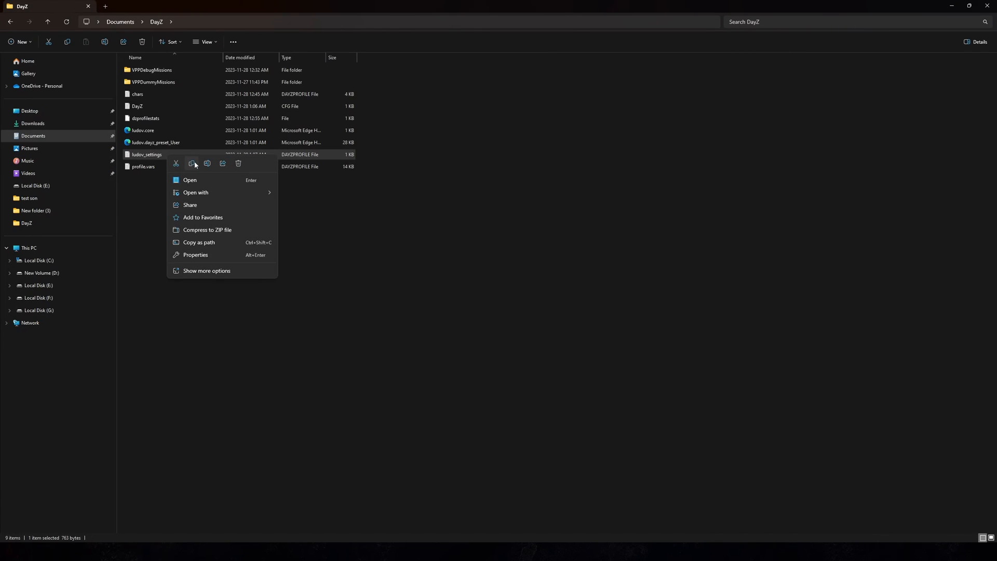
left_click(203, 257)
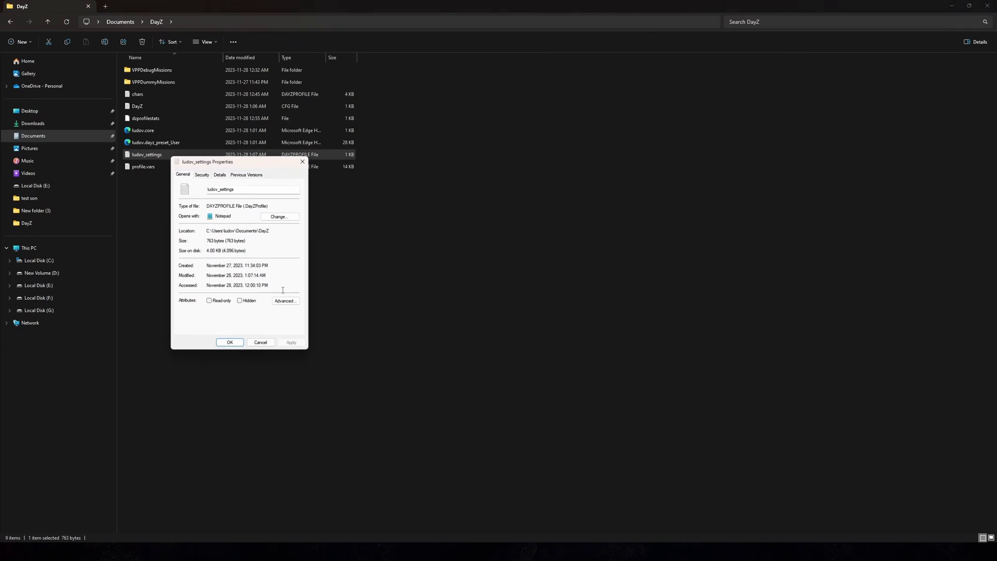
left_click(208, 302)
left_click(230, 344)
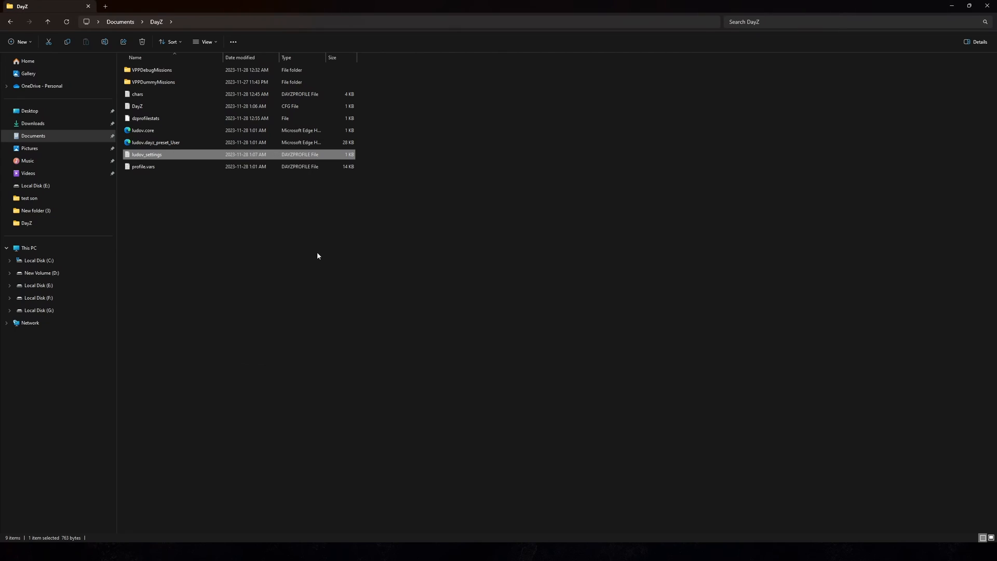